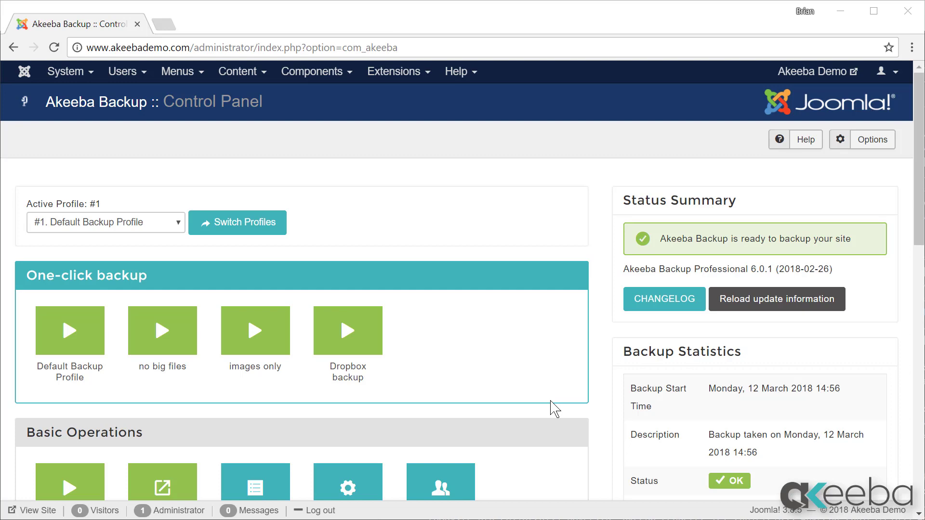
Step: Open the Database Tables Exclusion page and exclude the non-core tables of the site's main database
scroll(555, 409, down, 10)
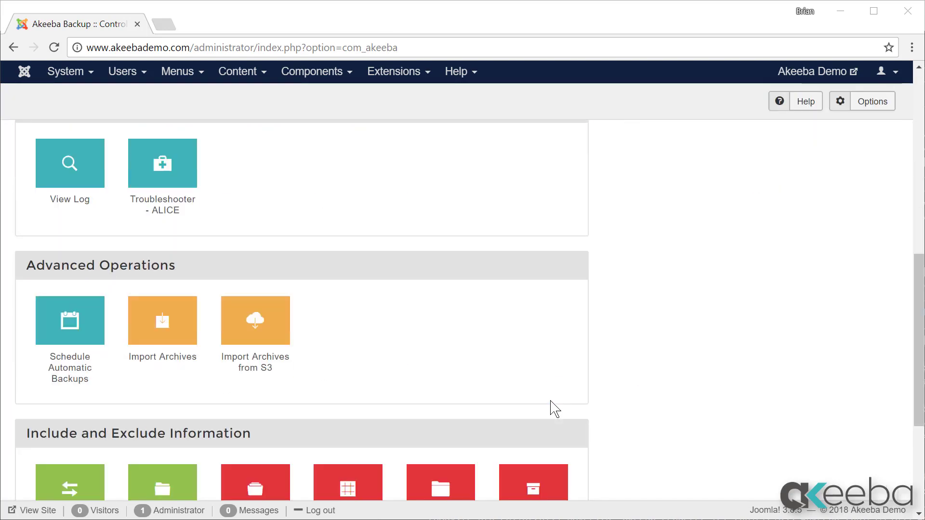
scroll(554, 409, down, 5)
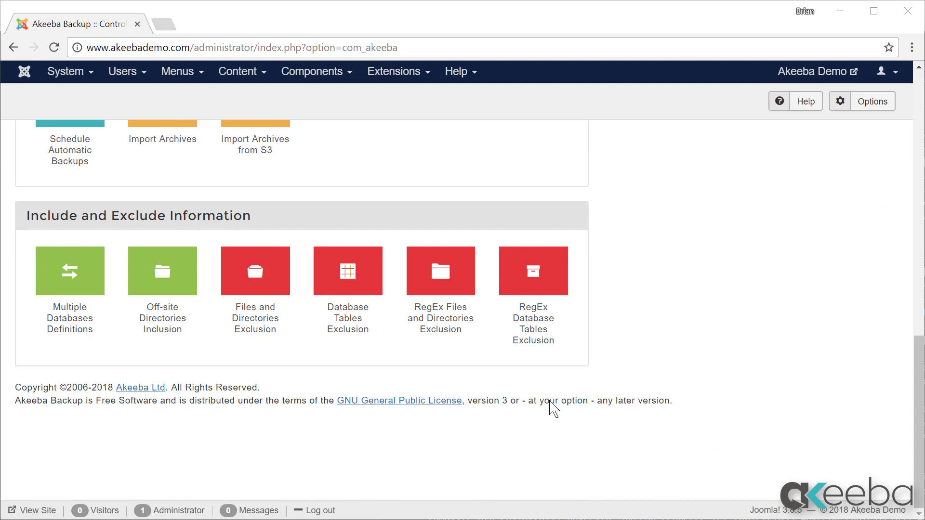
click(353, 276)
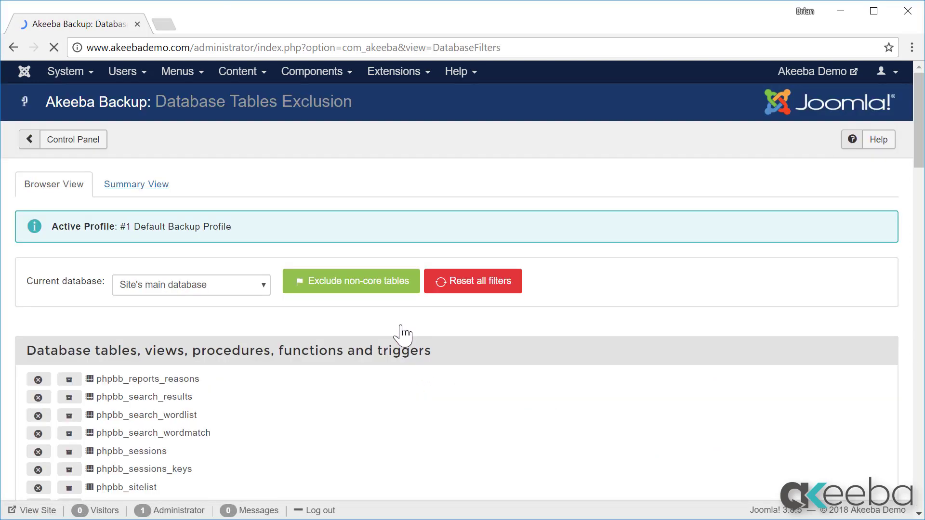
scroll(445, 396, down, 5)
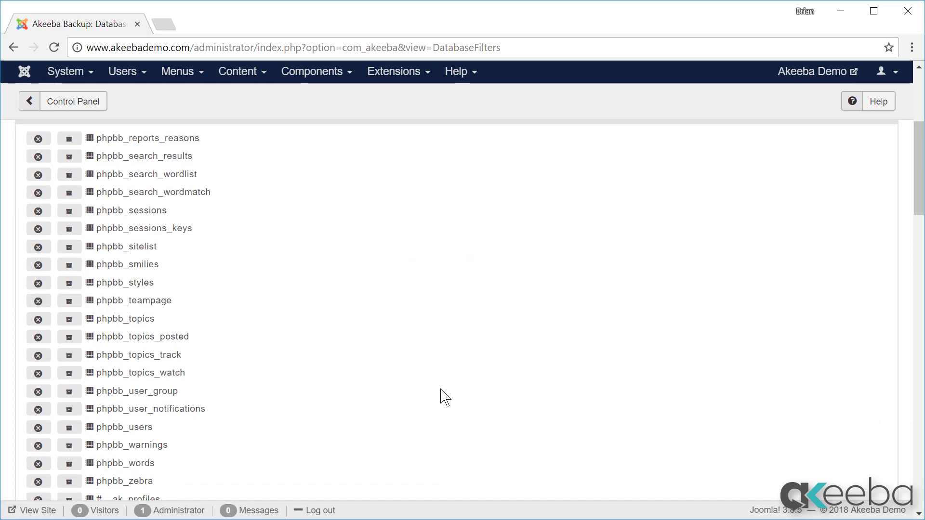
scroll(444, 397, down, 5)
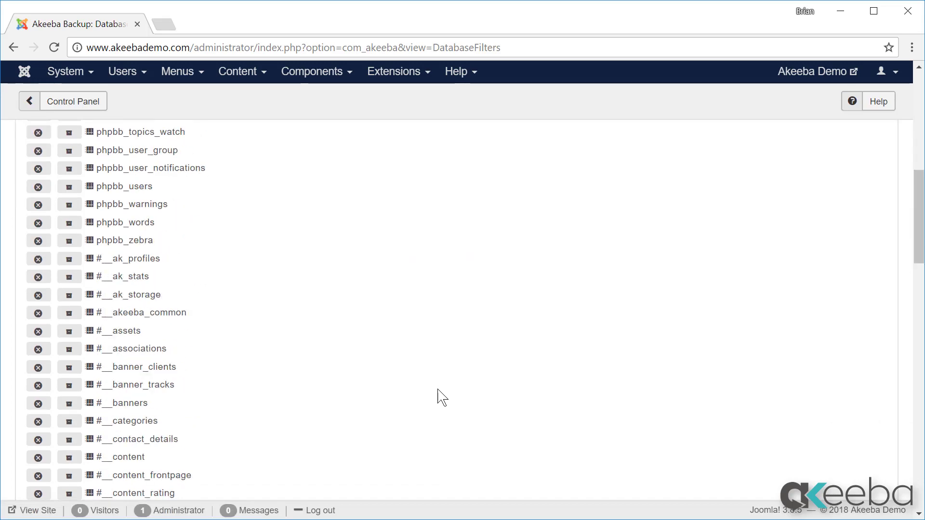
scroll(442, 397, up, 10)
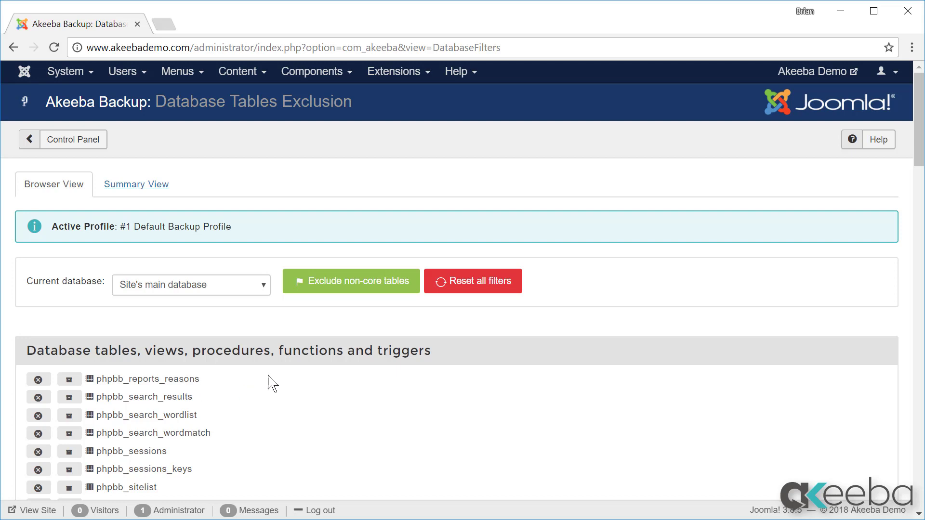
click(354, 287)
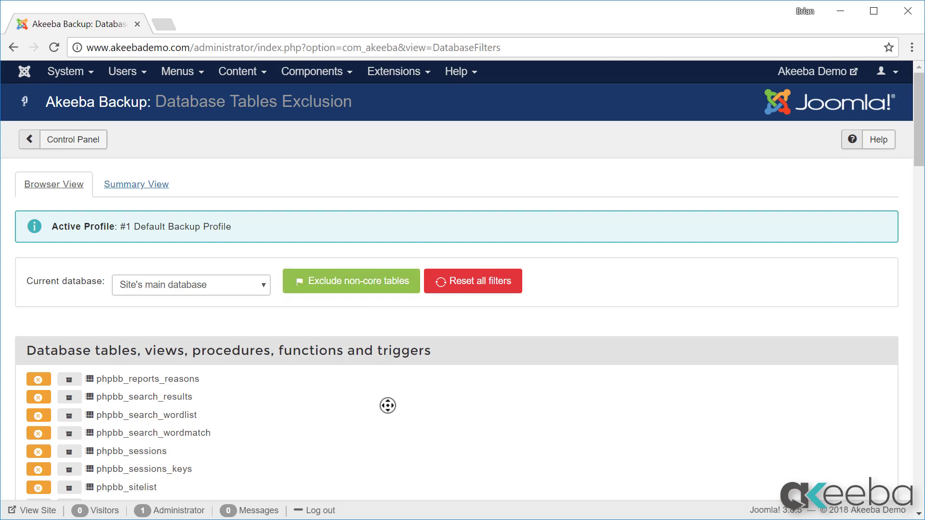
Step: Examine the database table list to see which tables are excluded and which have only their contents skipped
scroll(387, 427, down, 1)
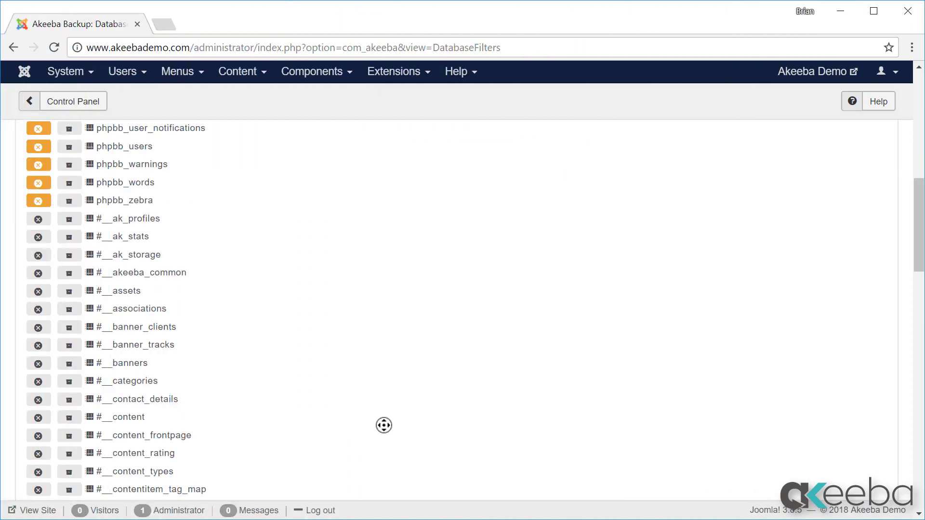
middle_click(395, 436)
middle_click(394, 428)
middle_click(393, 432)
middle_click(412, 382)
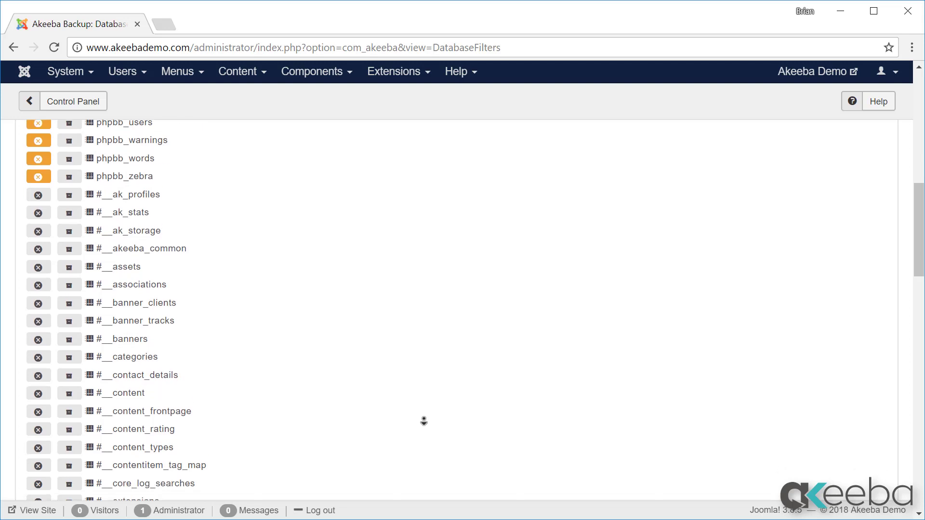
middle_click(424, 452)
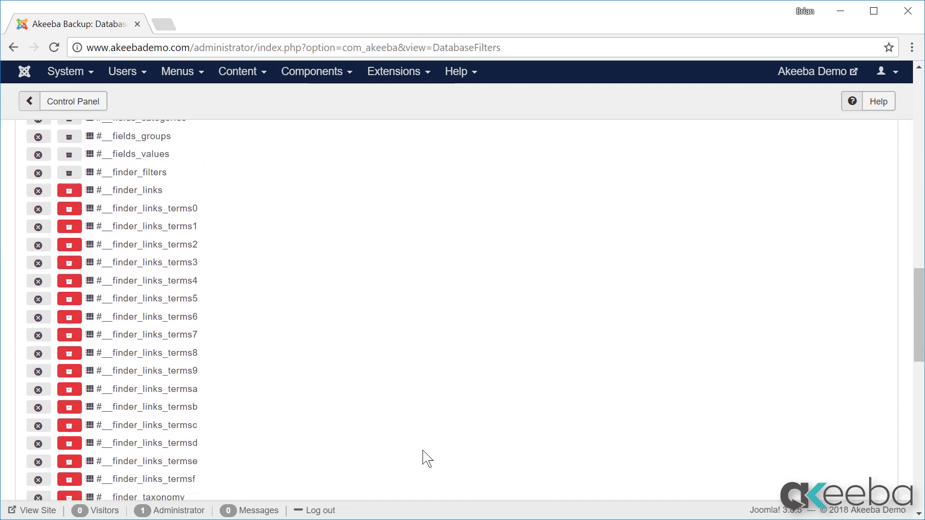
scroll(423, 451, down, 5)
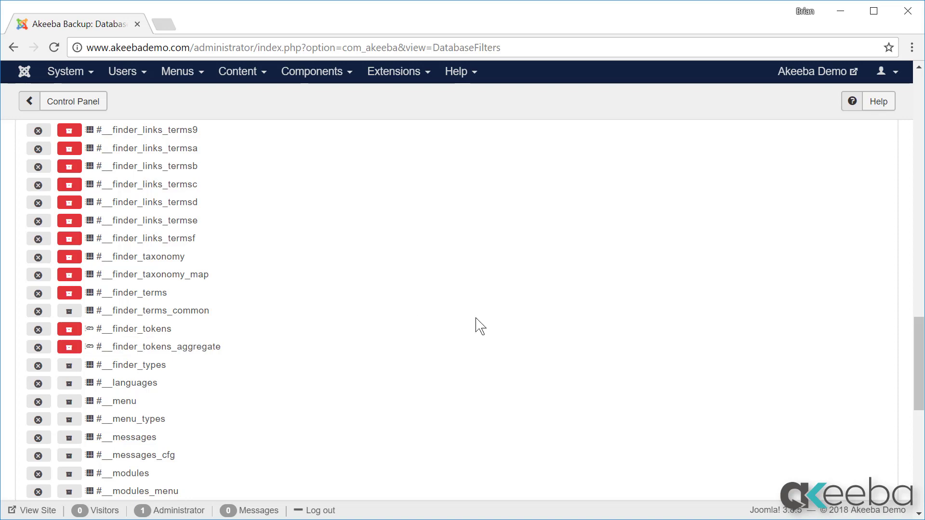
Step: Review the summary of database table filters and return to the backup control panel
drag(920, 385, 919, 142)
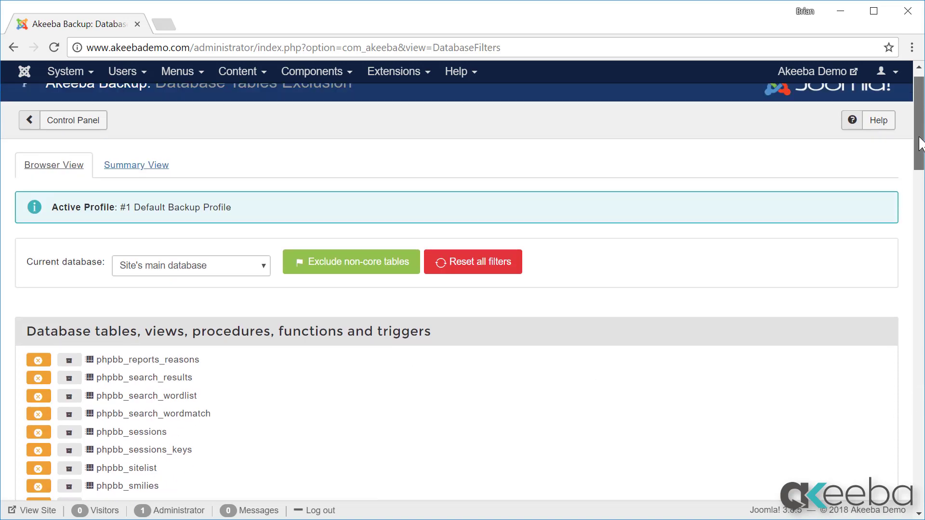
click(146, 167)
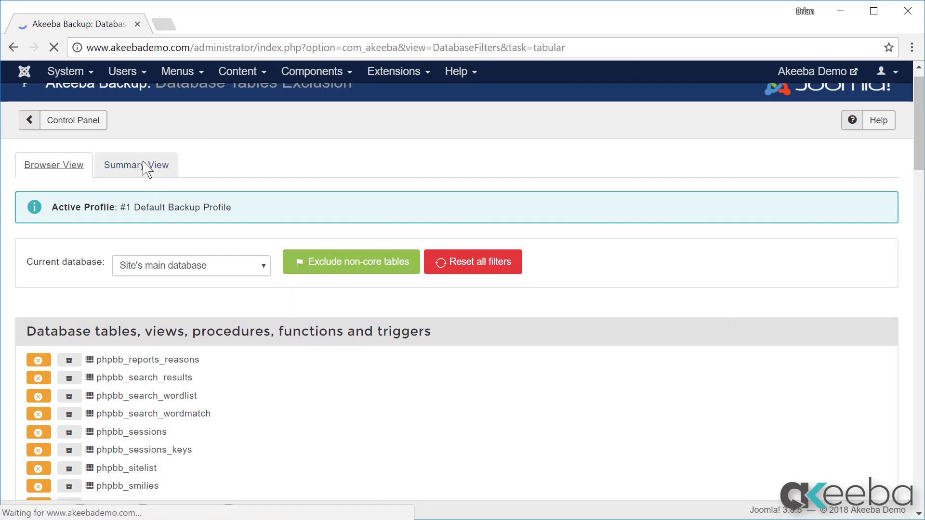
scroll(543, 380, down, 5)
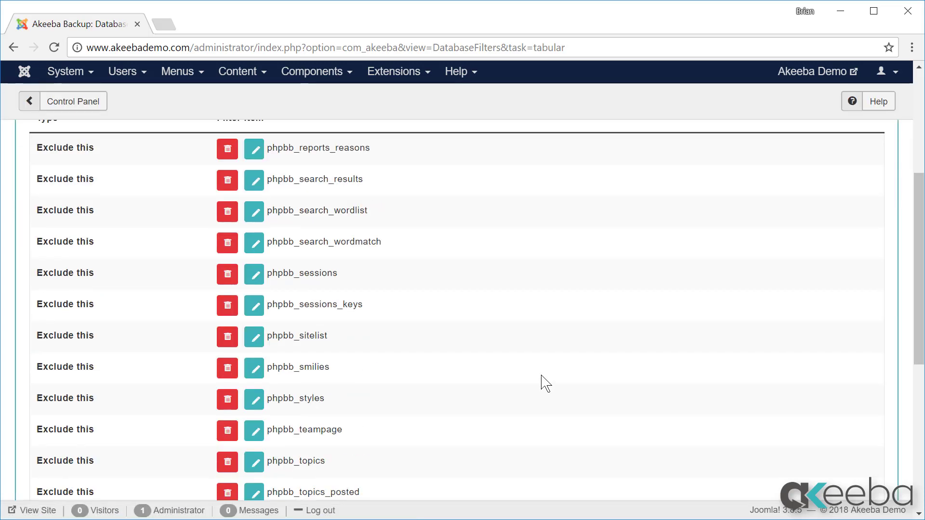
click(225, 339)
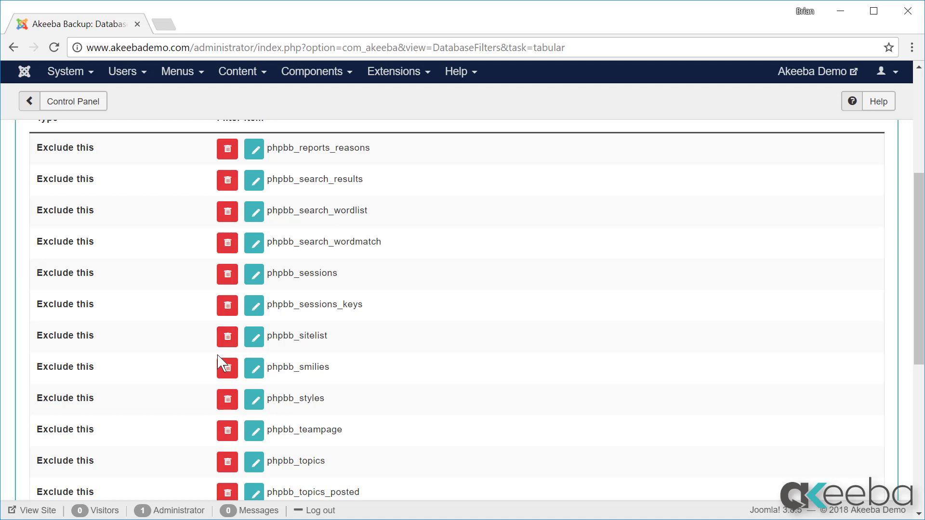
click(97, 114)
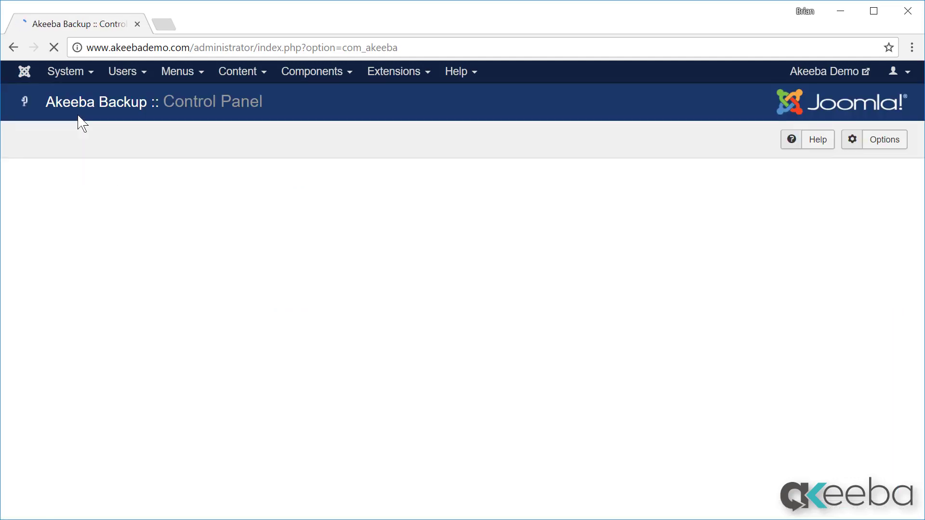
Step: Open the Files and Directories Exclusion page and check the filters on the site root's subdirectories
scroll(539, 255, down, 12)
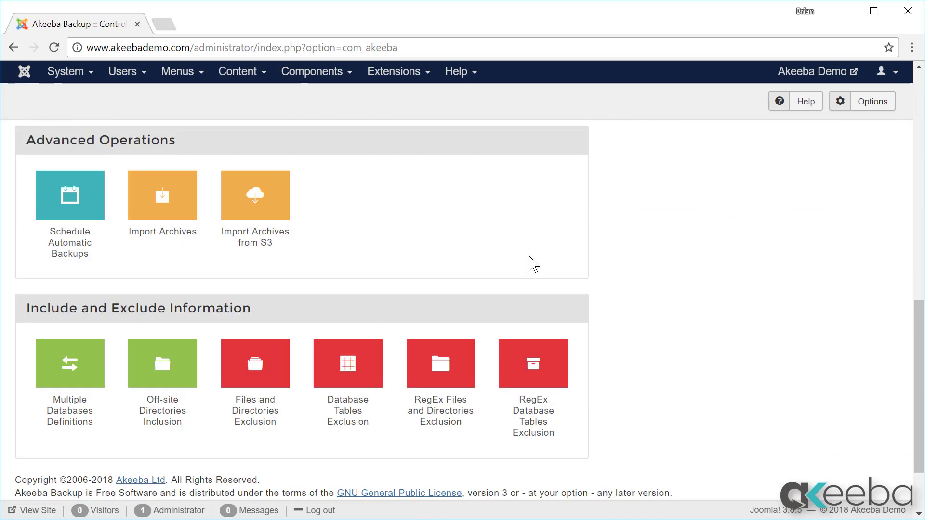
click(258, 343)
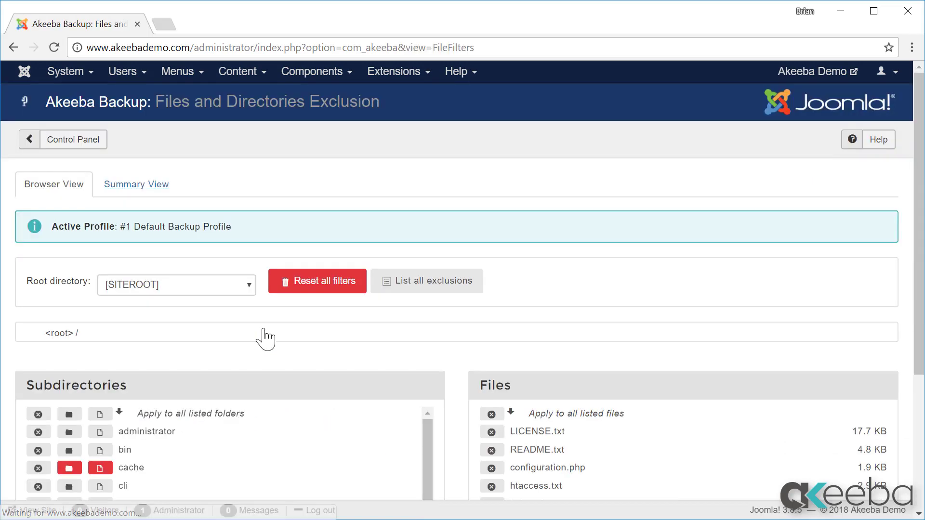
scroll(270, 342, down, 4)
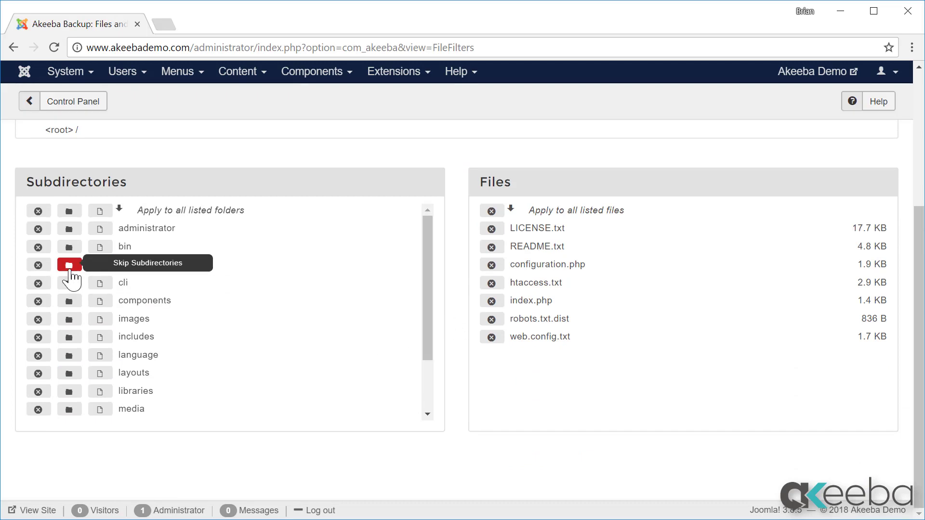
click(105, 270)
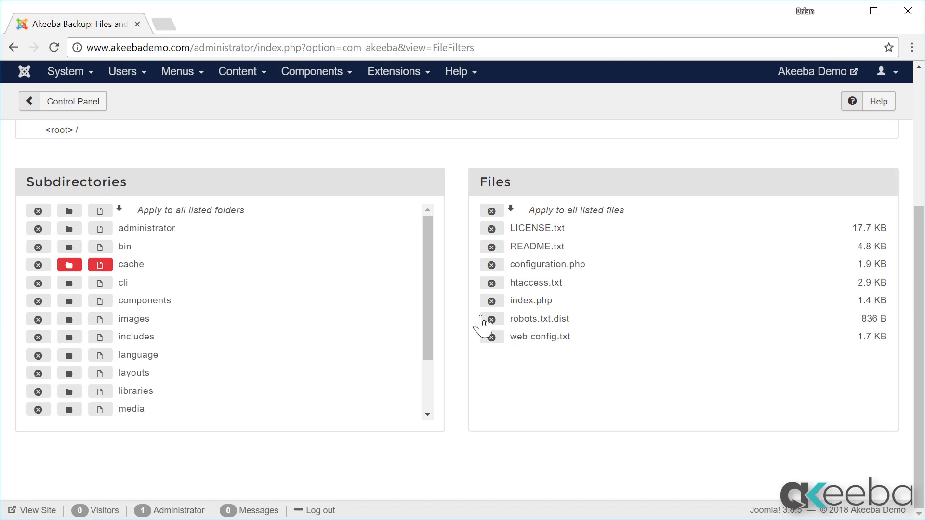
drag(429, 316, 428, 359)
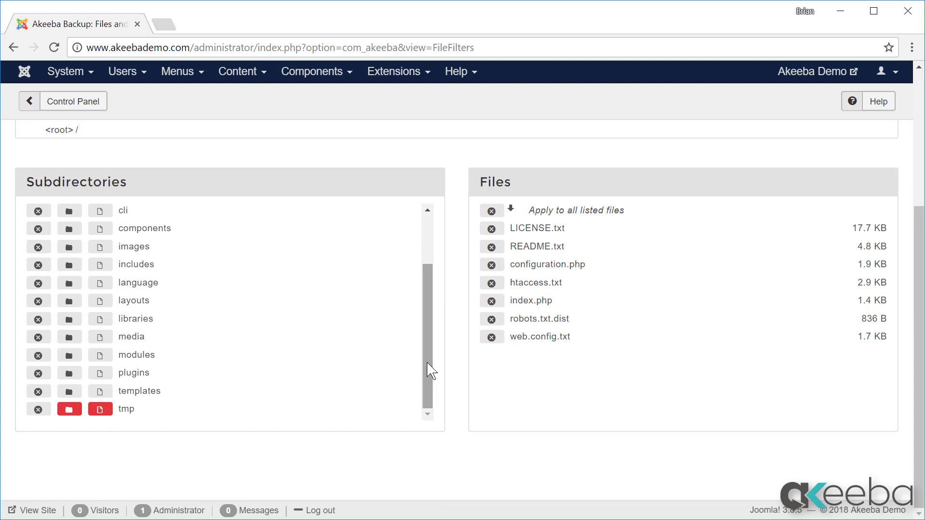
Step: In the images folder, exclude the videos directory and the file annual_report.pdf, and skip the subdirectories of downloads
click(135, 246)
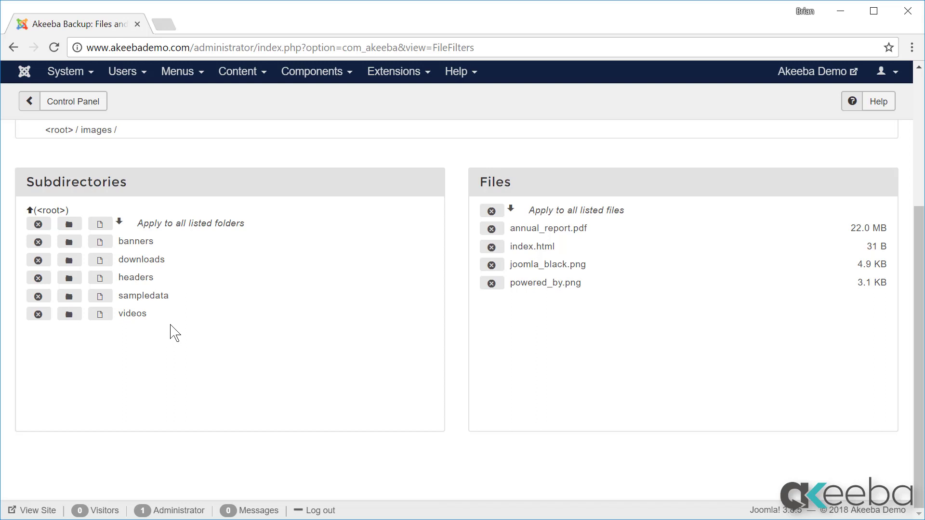
click(38, 315)
click(72, 263)
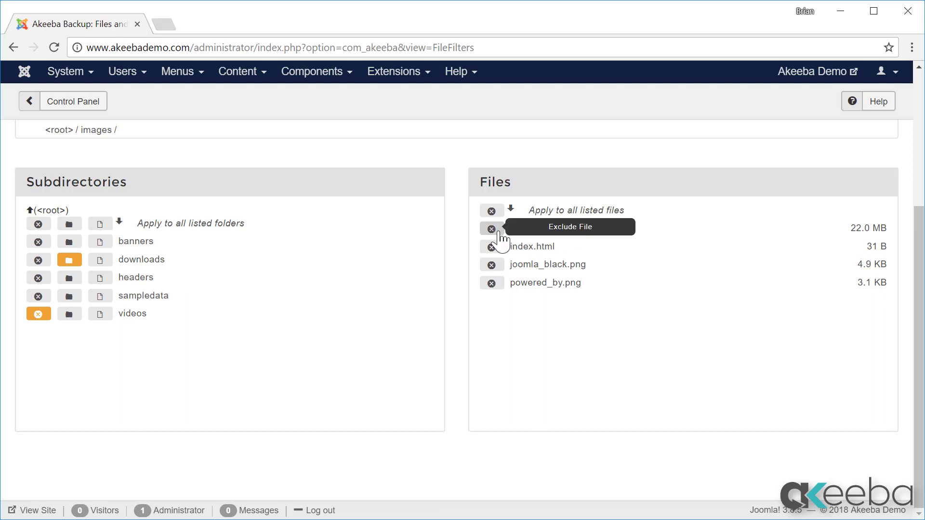
click(497, 231)
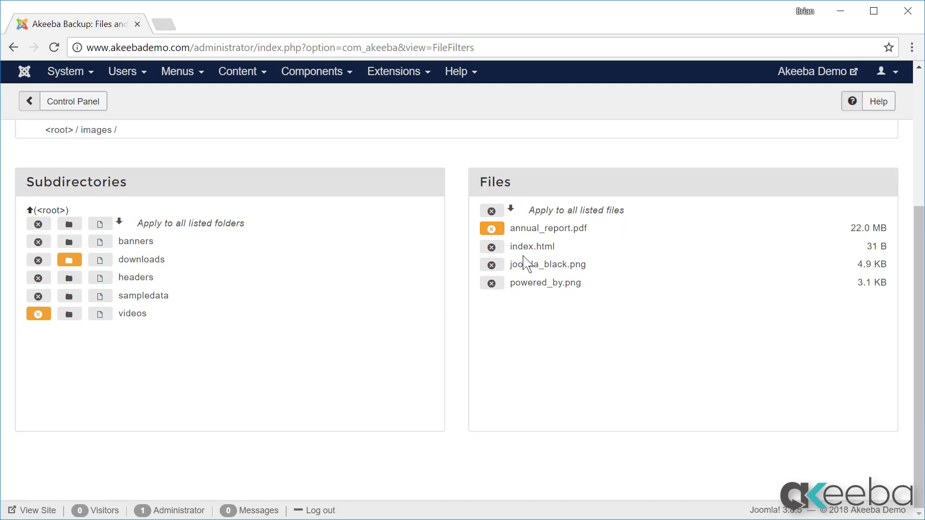
Step: List all file and directory exclusions for review and return to the backup control panel
scroll(526, 263, up, 5)
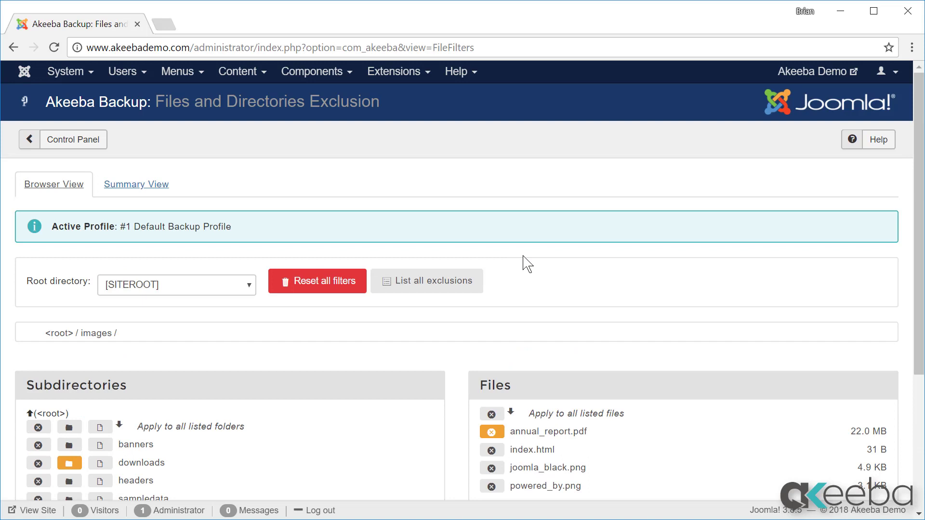
click(462, 283)
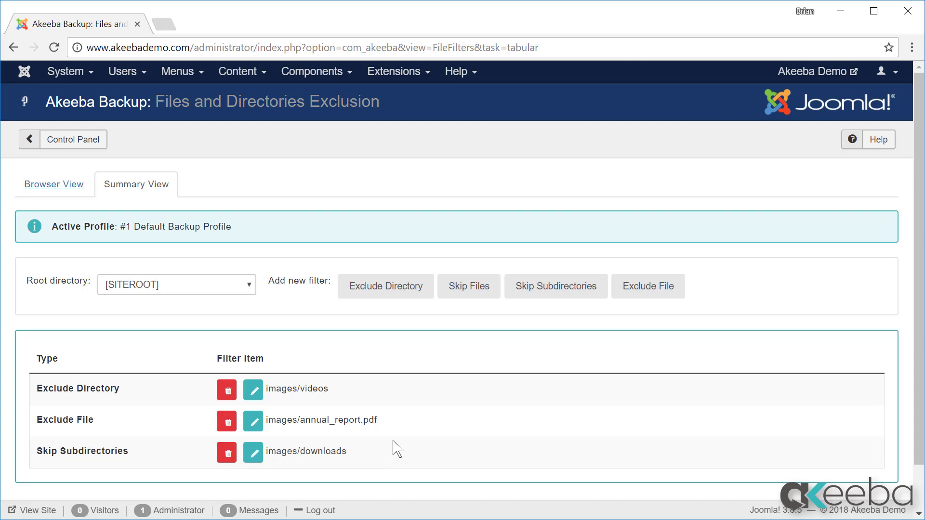
click(63, 147)
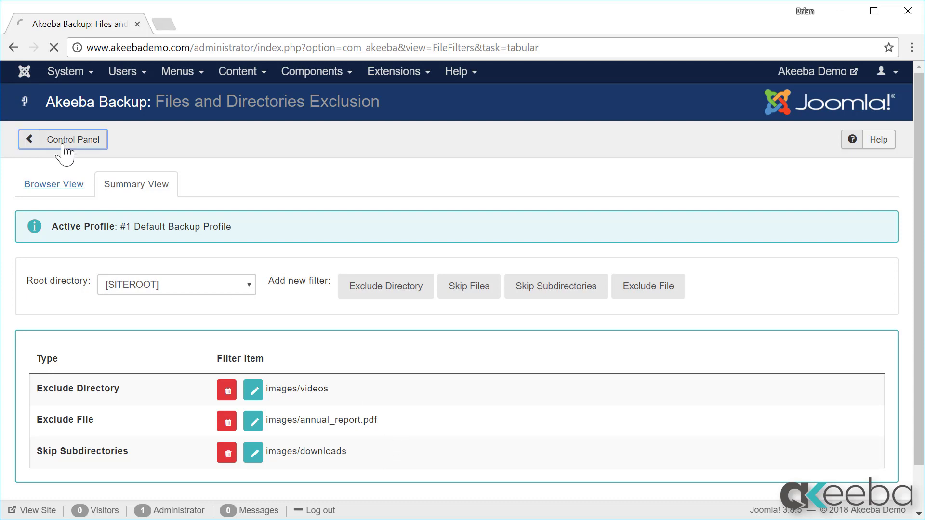